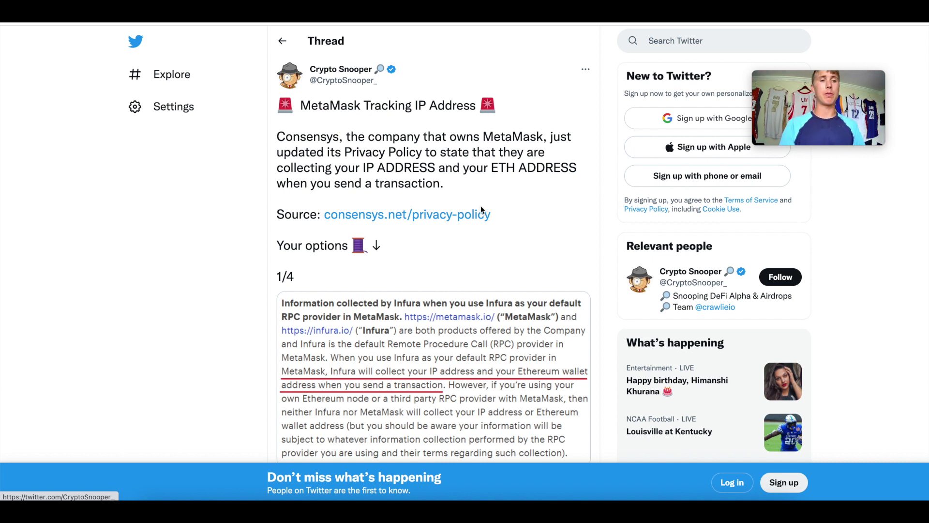
# Step: Highlight the Ethereum Mainnet RPC URL, then expand MetaMask into a full-page tab
pyautogui.scroll(-1, 481, 209)
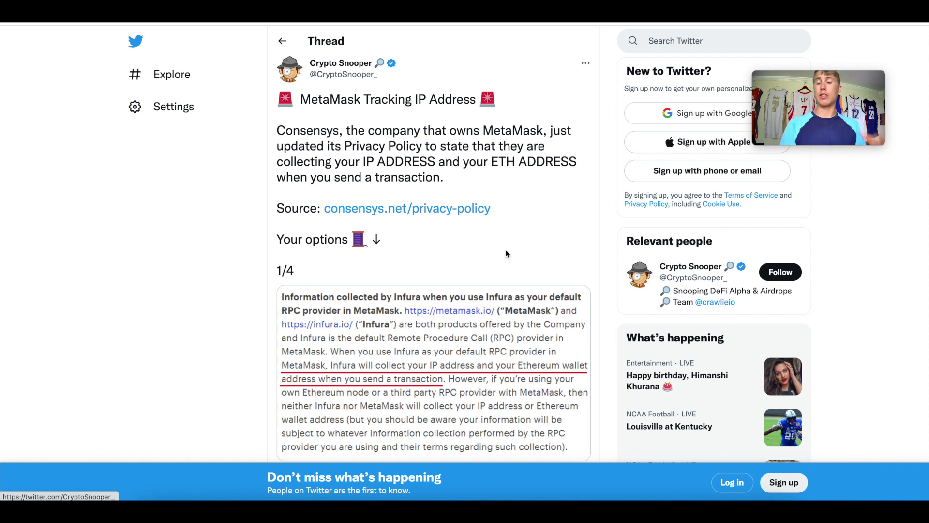
pyautogui.scroll(-3, 505, 252)
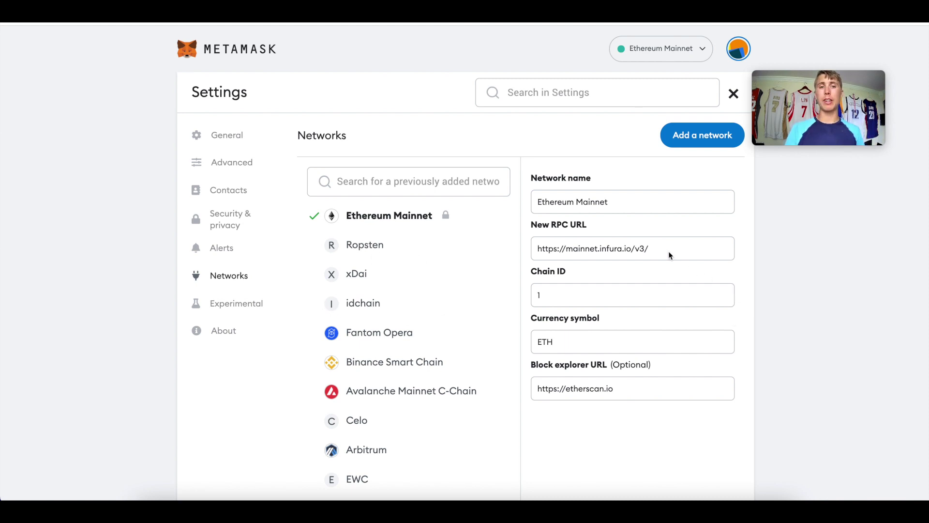
pyautogui.moveTo(533, 249); pyautogui.dragTo(652, 253)
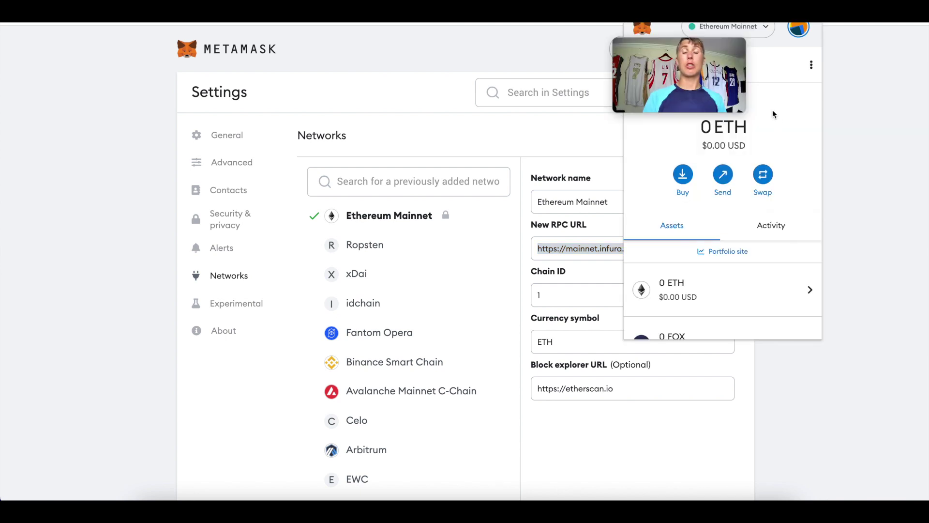
pyautogui.click(811, 65)
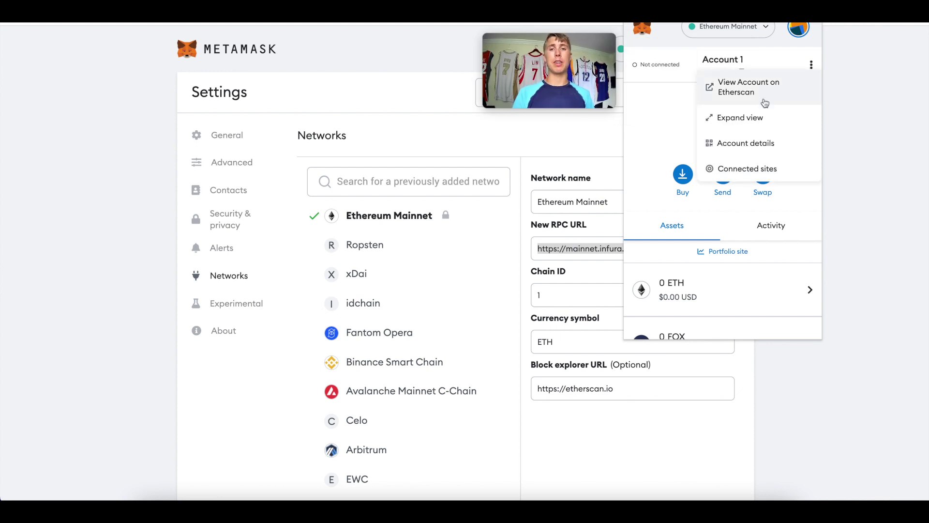
pyautogui.click(751, 121)
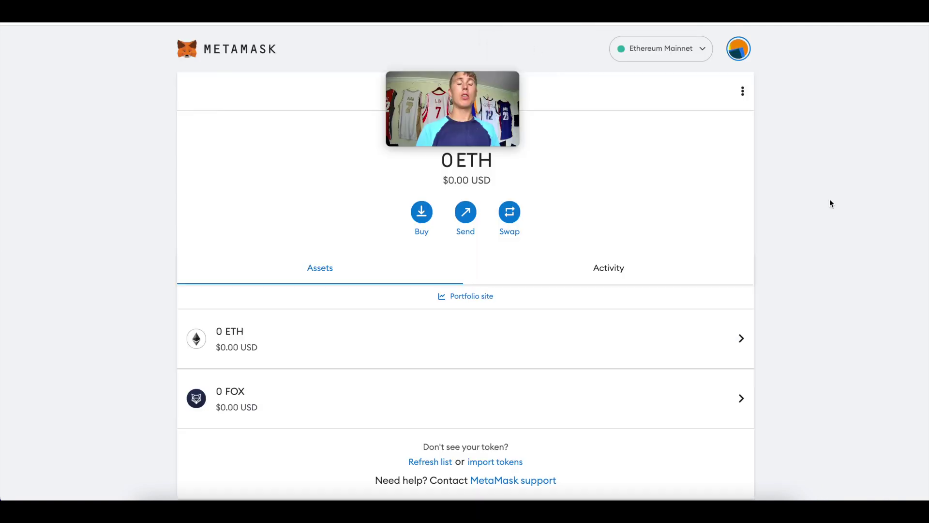
# Step: Get from the network dropdown to the Settings > Networks list via Add network
pyautogui.click(695, 52)
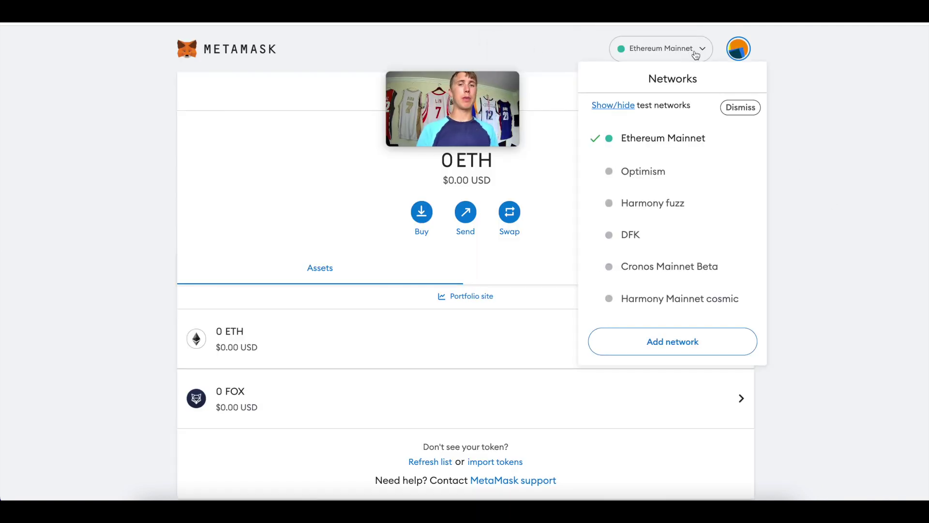
pyautogui.click(666, 342)
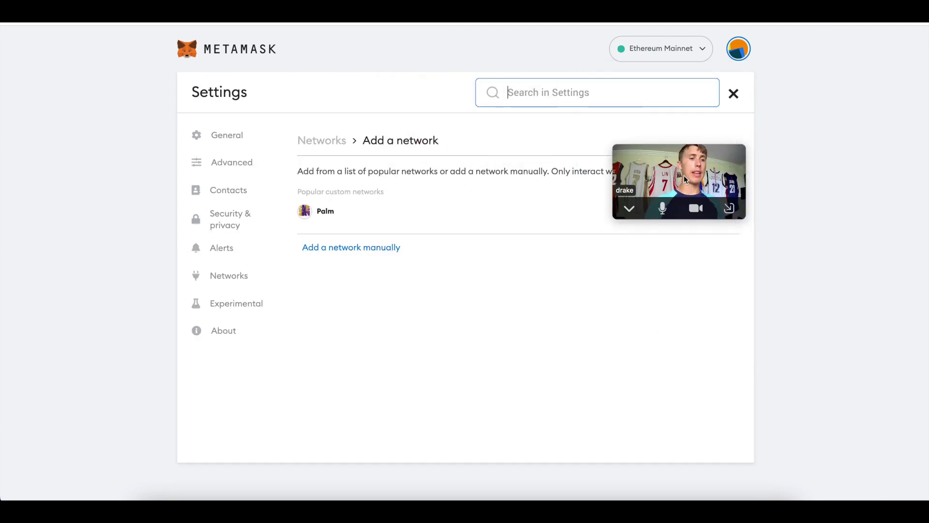
pyautogui.click(217, 272)
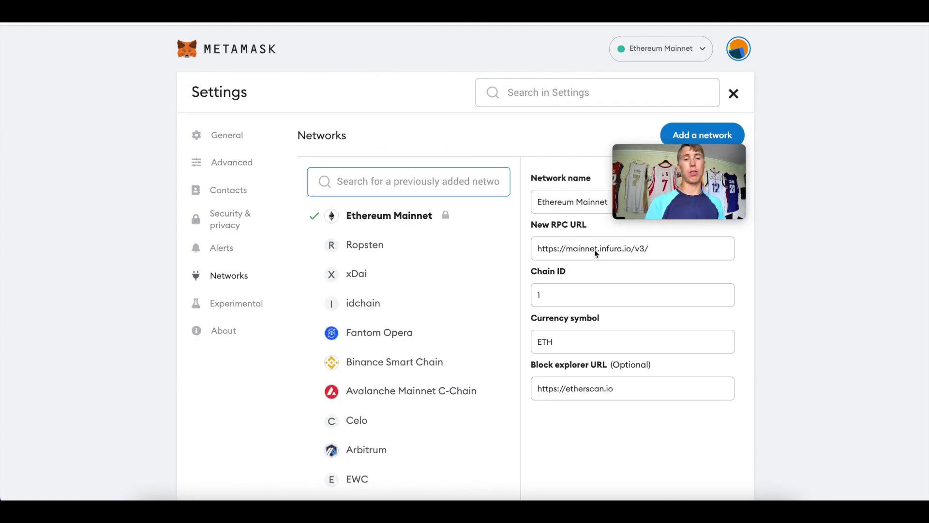
pyautogui.moveTo(687, 173)
pyautogui.moveTo(688, 173); pyautogui.dragTo(840, 142)
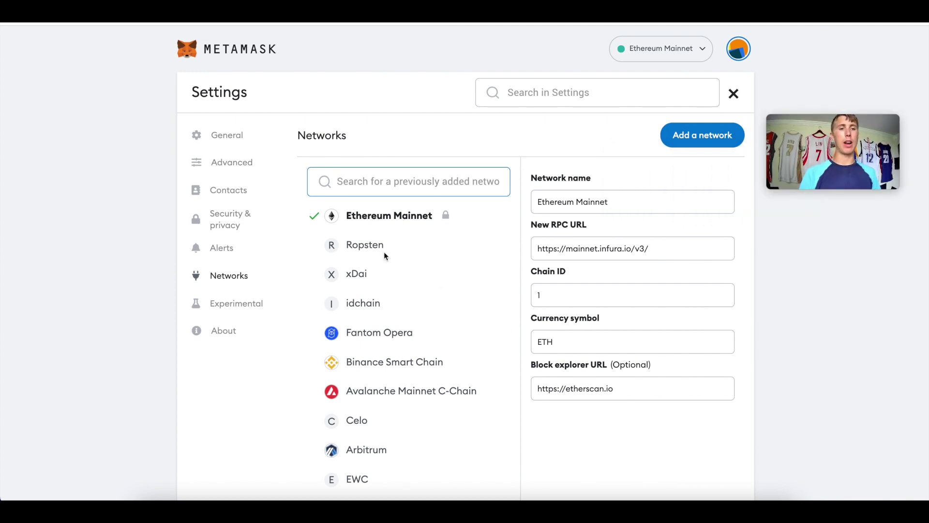
# Step: Compare Ropsten, xDai and idchain details, ending on Ethereum Mainnet's Infura RPC URL
pyautogui.click(370, 243)
pyautogui.click(363, 279)
pyautogui.click(363, 306)
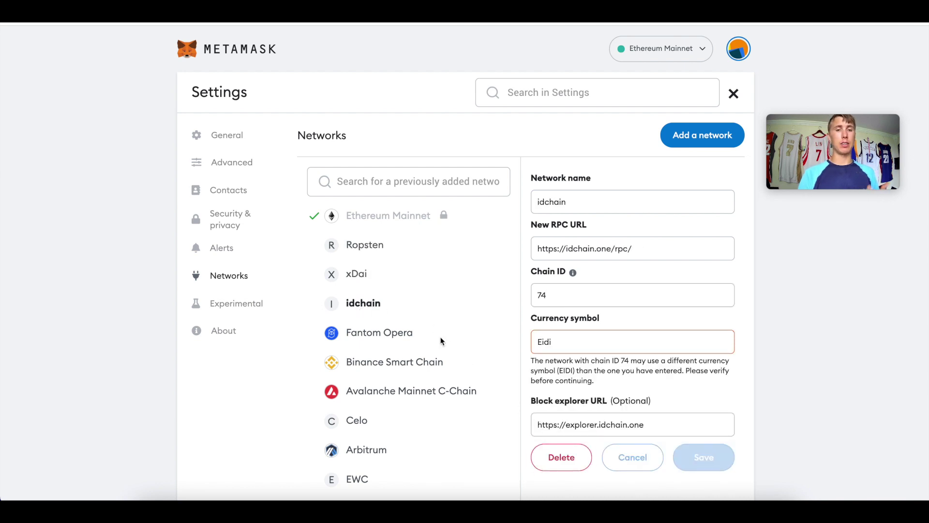
pyautogui.click(354, 245)
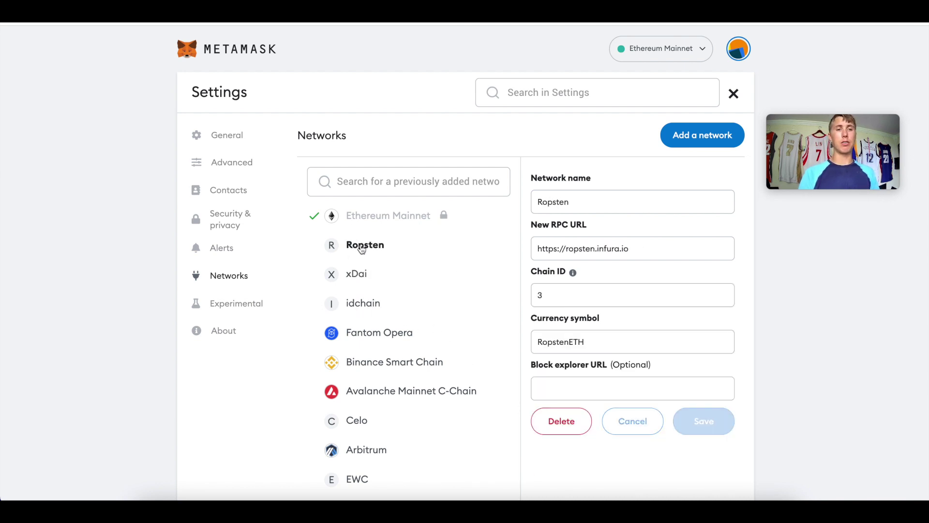
pyautogui.doubleClick(613, 252)
pyautogui.click(353, 264)
pyautogui.click(389, 216)
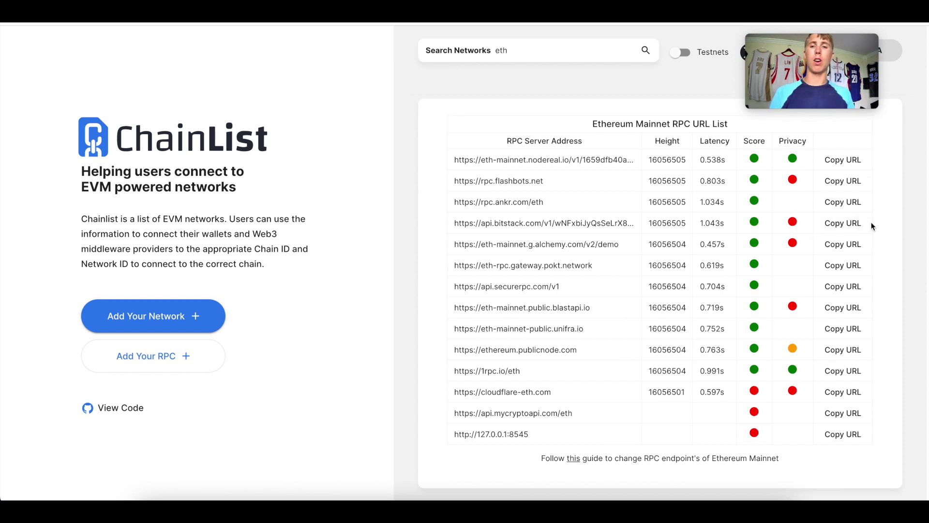
# Step: Copy the nodereal.io URL from the first row of ChainList's Ethereum Mainnet list
pyautogui.click(841, 161)
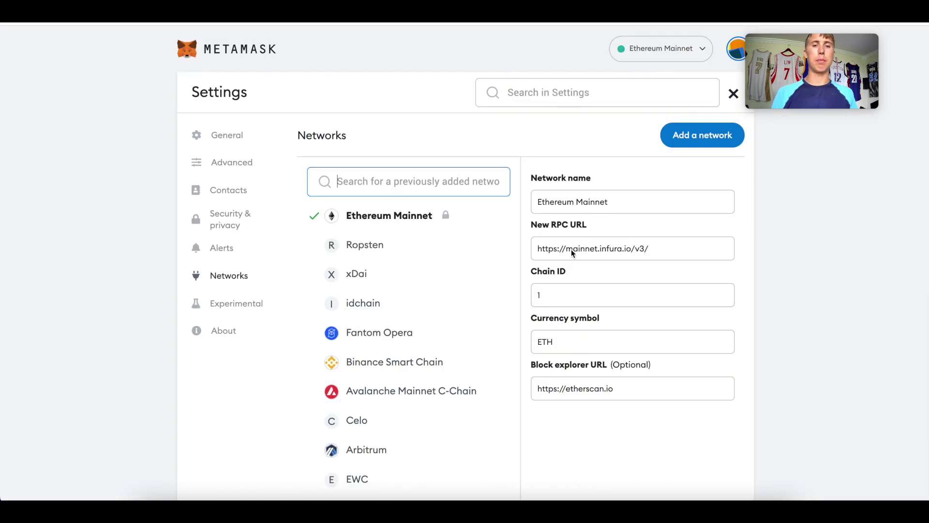
# Step: Start a manual network entry and paste the nodereal.io RPC URL
pyautogui.tripleClick(572, 251)
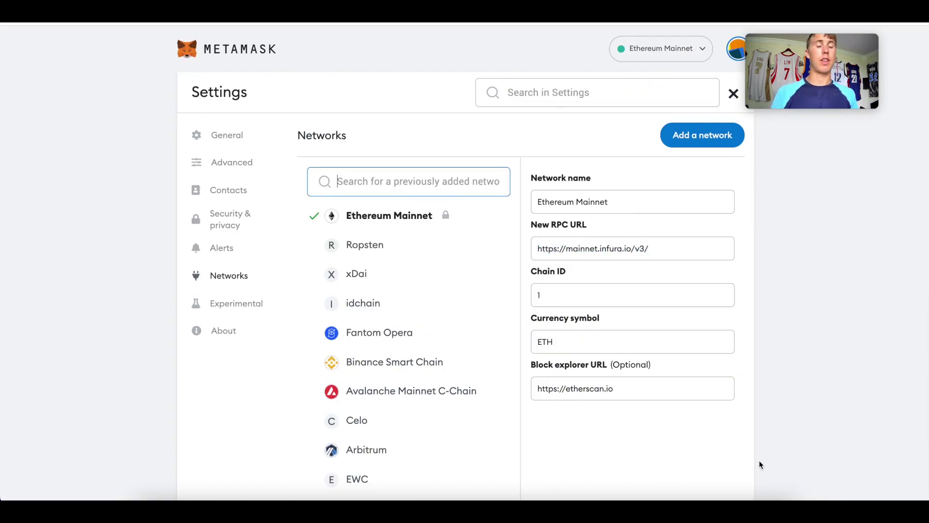
pyautogui.click(701, 139)
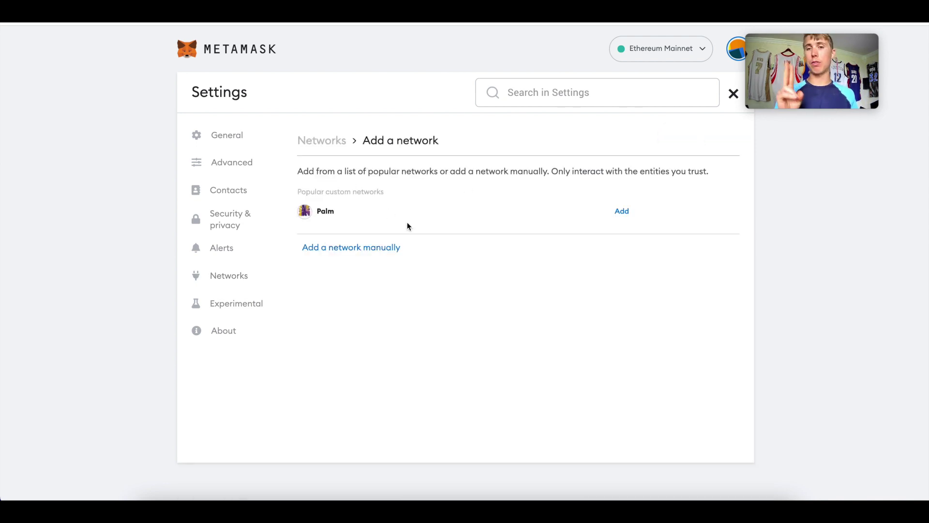
pyautogui.click(352, 248)
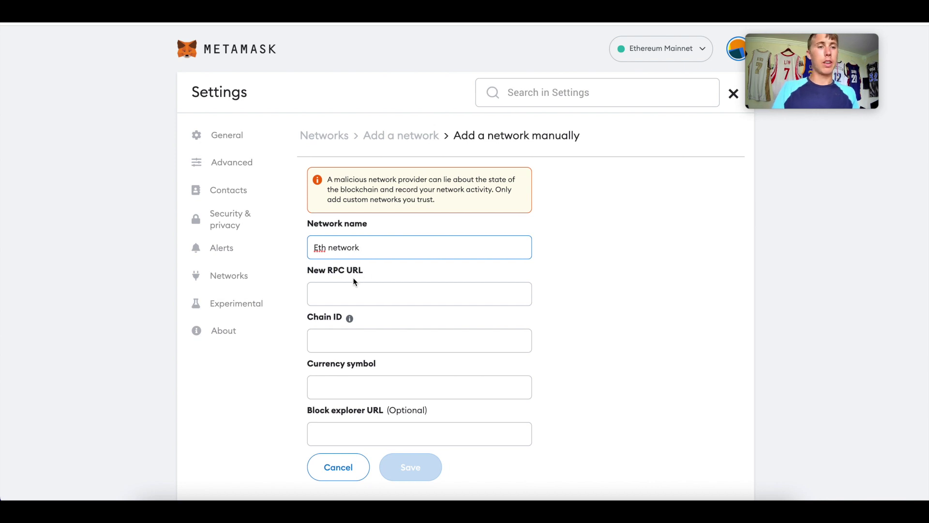
pyautogui.click(342, 290)
pyautogui.write('https://eth-mainnet.nodereal.io/v1/1659dfb40aa24bbb8153a677b98064d7')
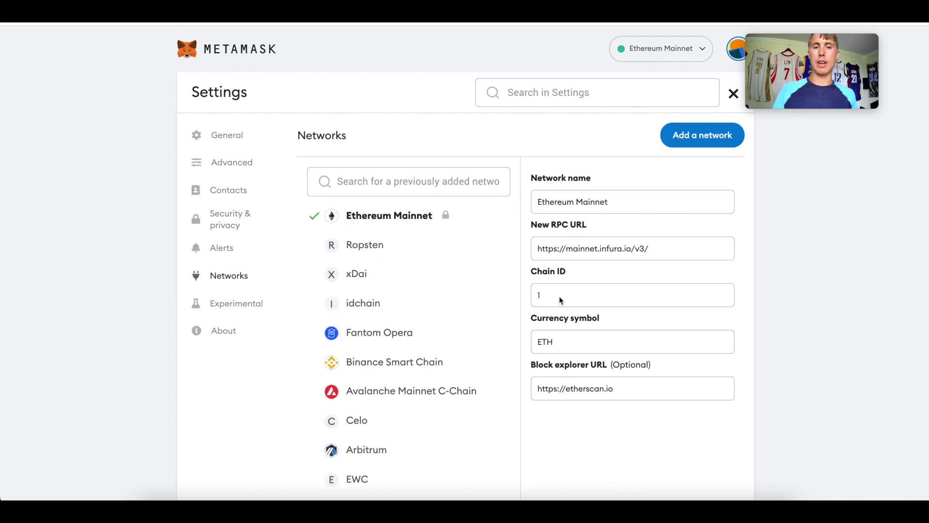
pyautogui.doubleClick(541, 341)
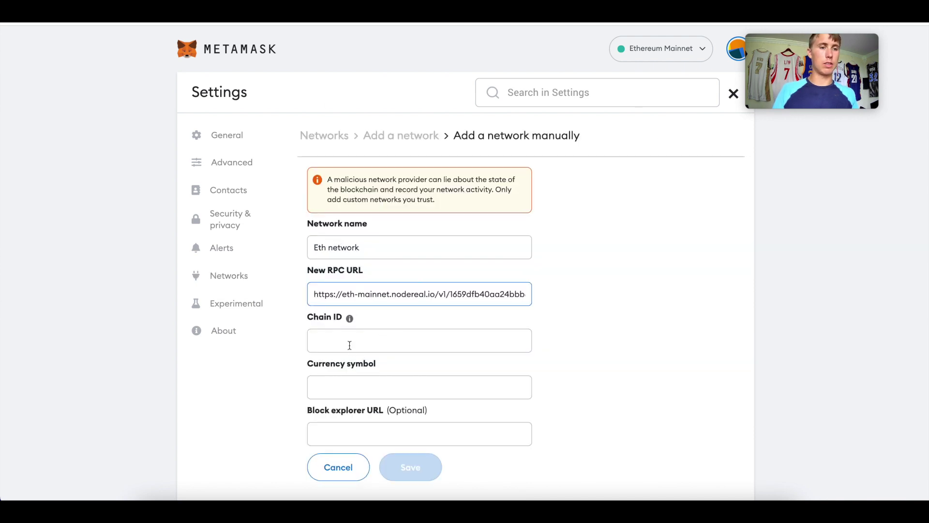
pyautogui.click(349, 346)
pyautogui.write('1')
pyautogui.click(356, 397)
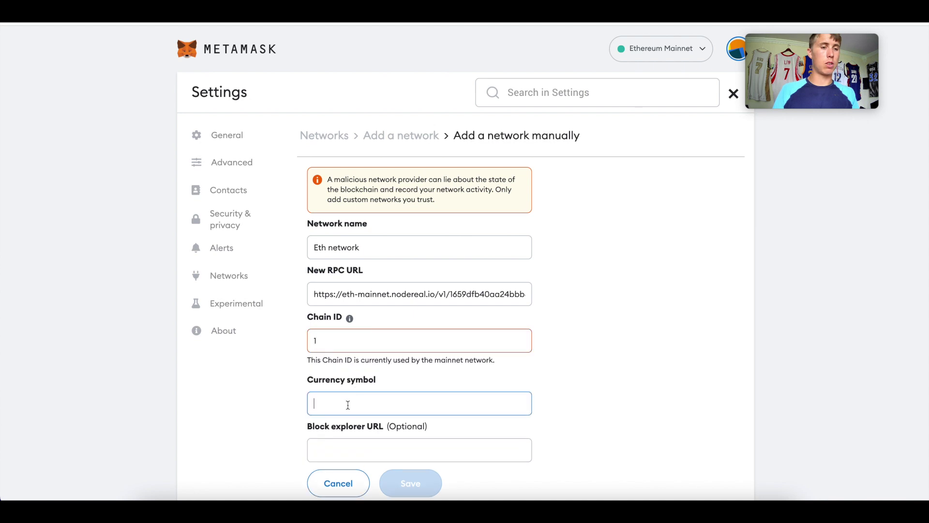
pyautogui.write('ETH')
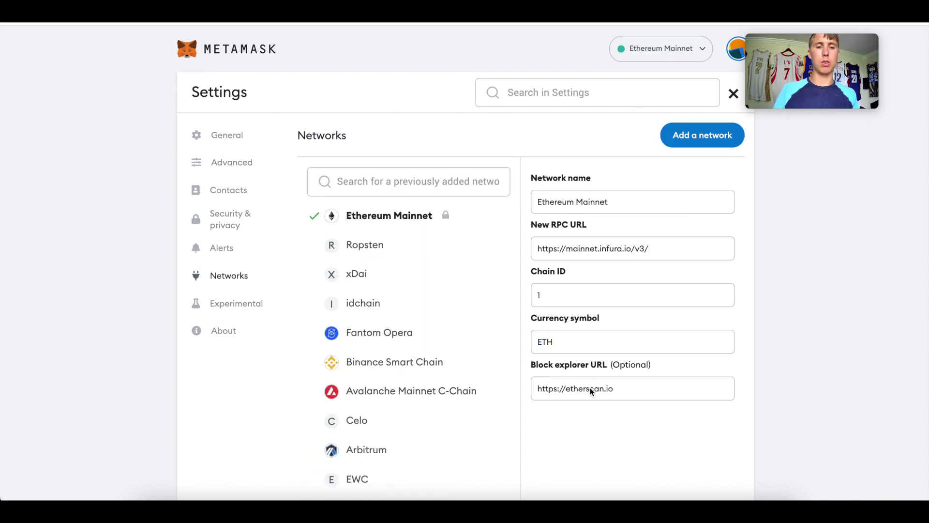
pyautogui.tripleClick(591, 388)
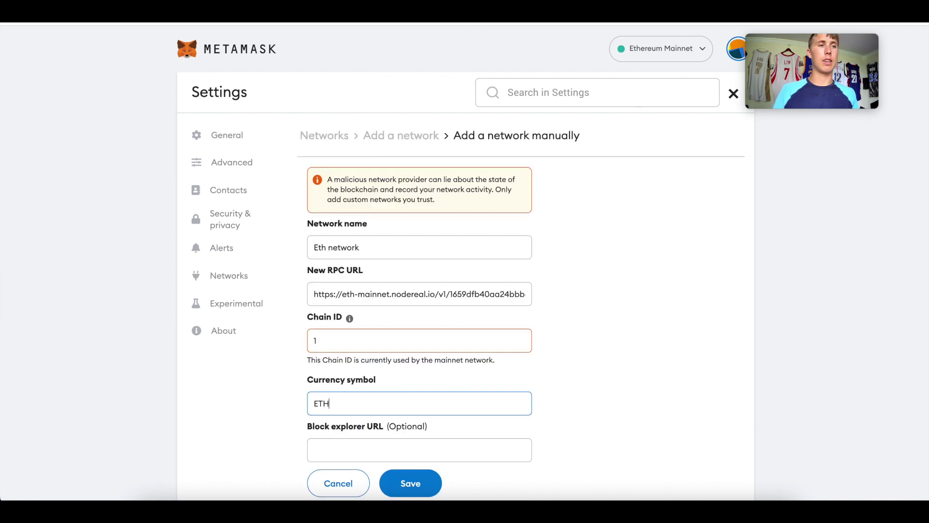
pyautogui.click(339, 450)
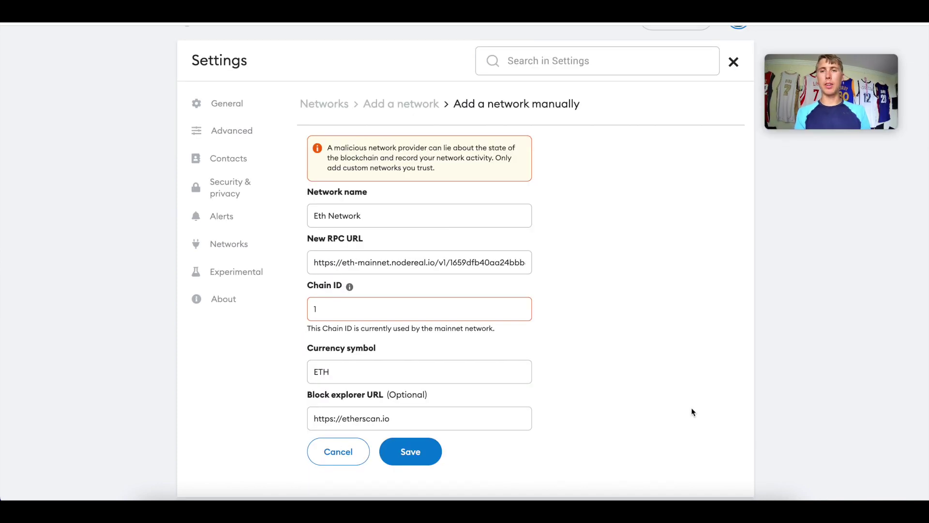
# Step: Save Eth Network and check that the dropdown shows it as the active network
pyautogui.click(416, 455)
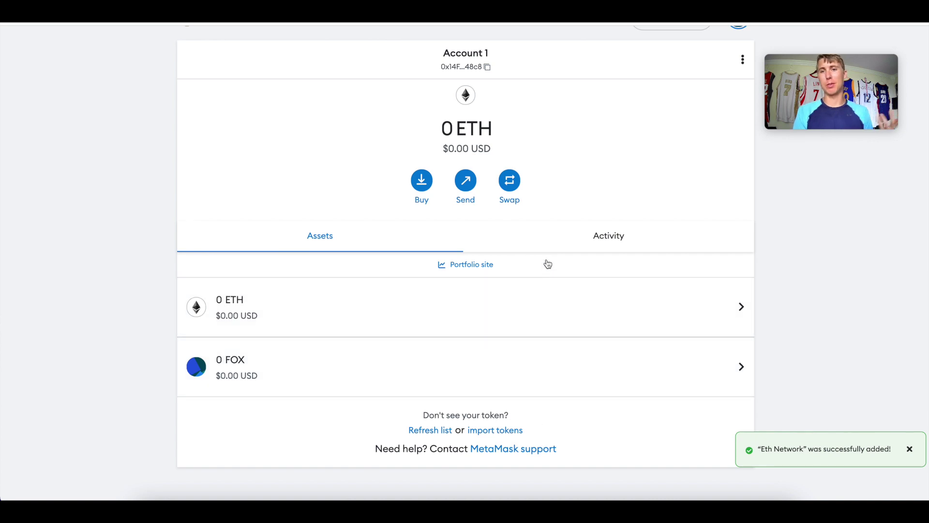
pyautogui.scroll(1, 455, 237)
pyautogui.click(706, 51)
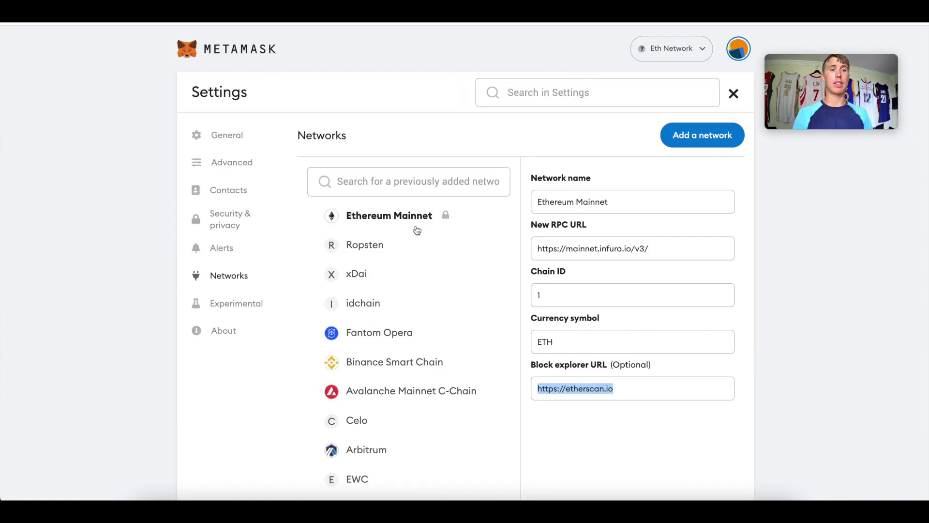
pyautogui.click(449, 219)
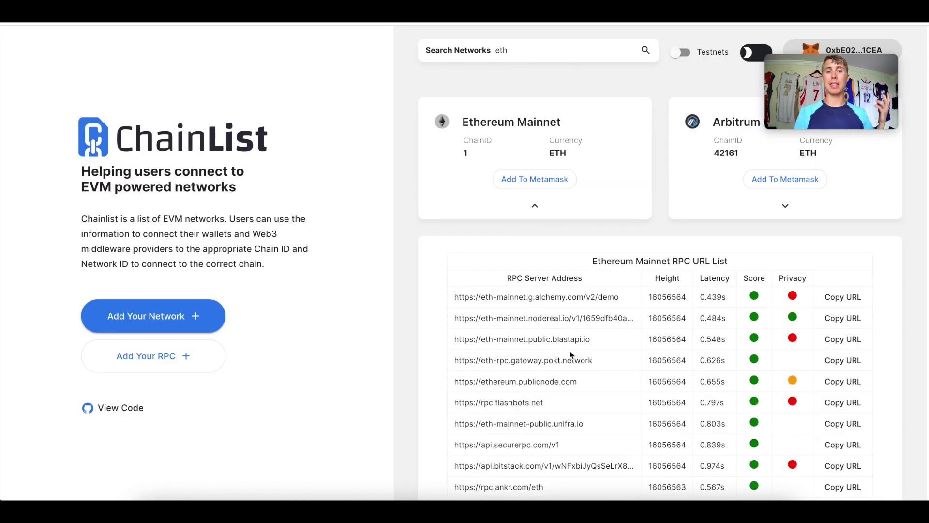
# Step: Highlight the pokt.network RPC URL in ChainList's Ethereum Mainnet list
pyautogui.moveTo(596, 362); pyautogui.dragTo(453, 358)
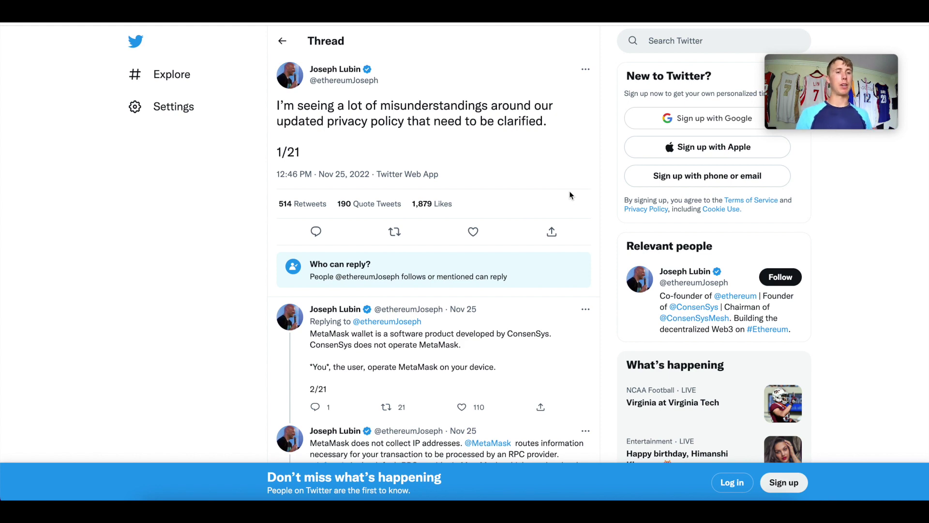
# Step: Scroll down the privacy-policy thread to the tweets about IP addresses and Infura
pyautogui.scroll(-3, 569, 192)
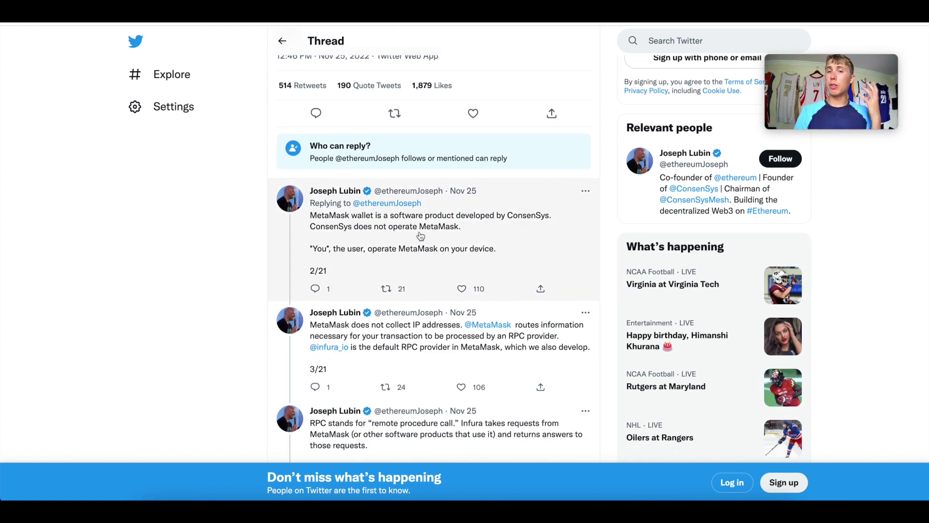
pyautogui.scroll(-2, 421, 236)
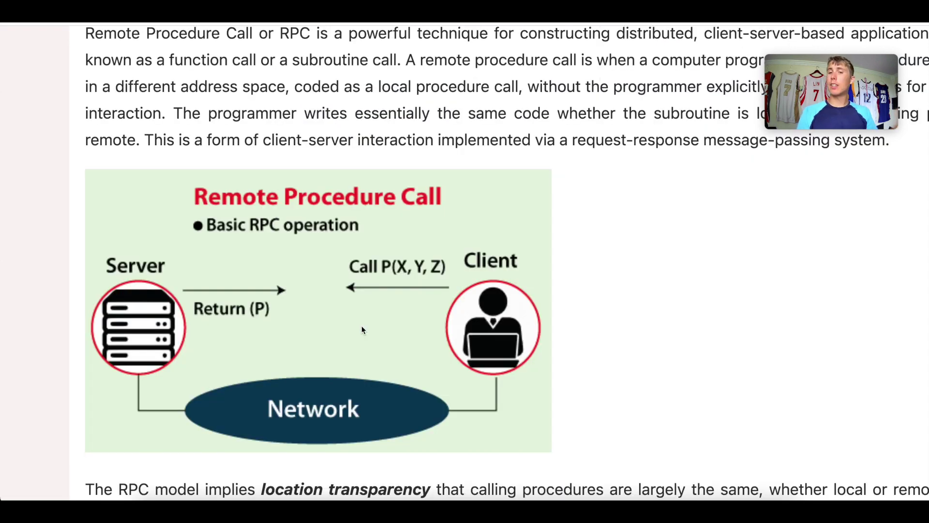
# Step: Scroll the RPC article down to its client–server diagram
pyautogui.scroll(-1, 362, 329)
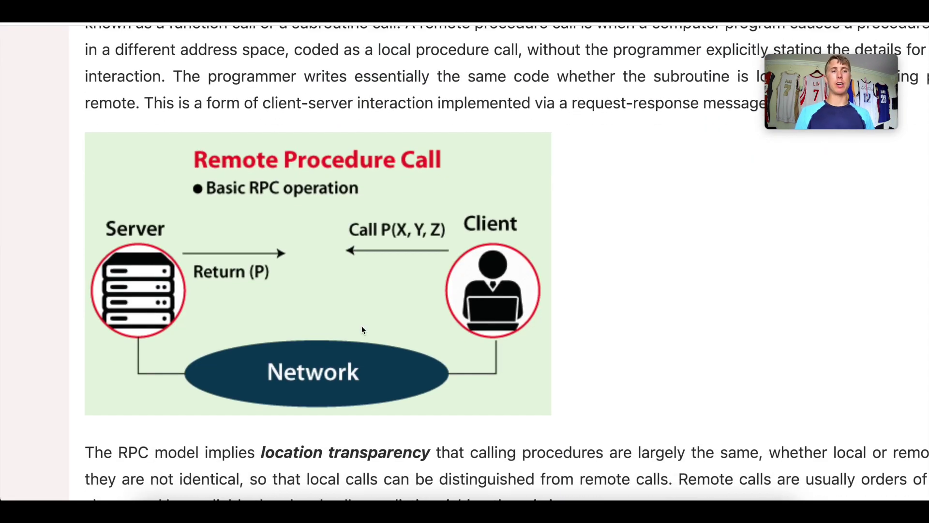